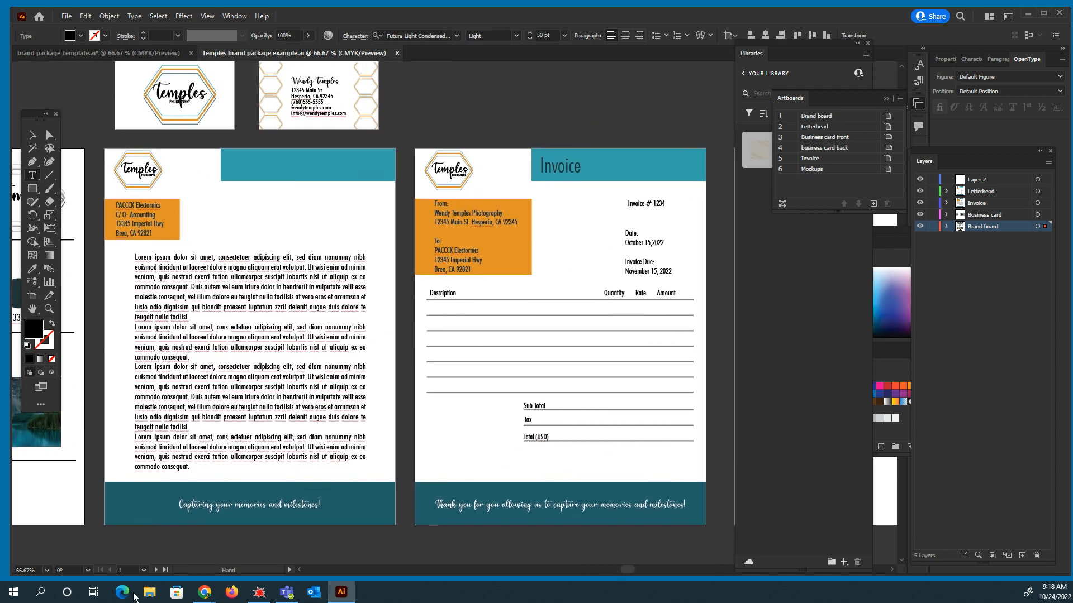
# Examine the example brand package's brand board, letterhead, invoice and both business card artboards, looking closely at the card back
pyautogui.hotkey('ctrl', '-')
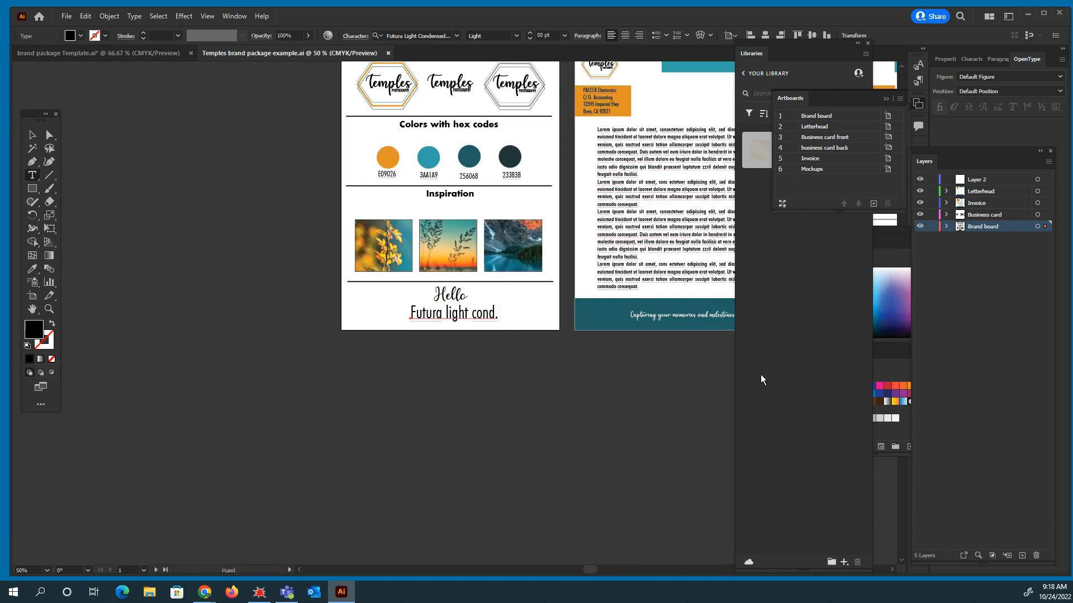
pyautogui.moveTo(640, 391); pyautogui.dragTo(314, 465)
pyautogui.moveTo(518, 333); pyautogui.dragTo(503, 377)
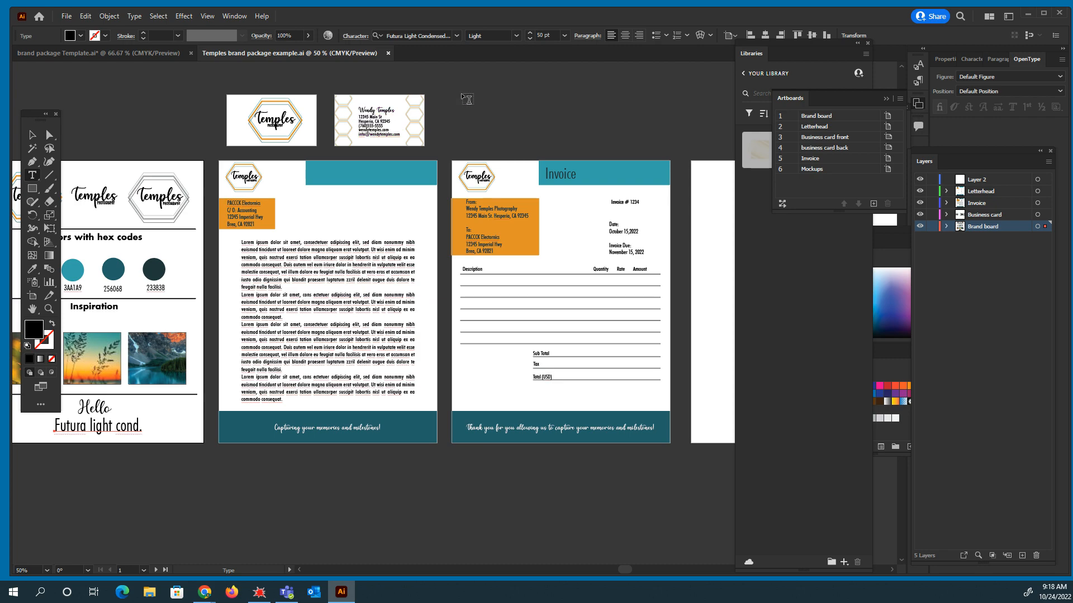
pyautogui.hotkey('ctrl', '+')
pyautogui.hotkey('ctrl', '+')
pyautogui.hotkey('ctrl', '+')
pyautogui.moveTo(377, 291); pyautogui.dragTo(123, 469)
pyautogui.moveTo(612, 133); pyautogui.dragTo(134, 497)
pyautogui.moveTo(364, 100); pyautogui.dragTo(251, 279)
pyautogui.moveTo(417, 186); pyautogui.dragTo(325, 395)
pyautogui.moveTo(349, 441); pyautogui.dragTo(382, 421)
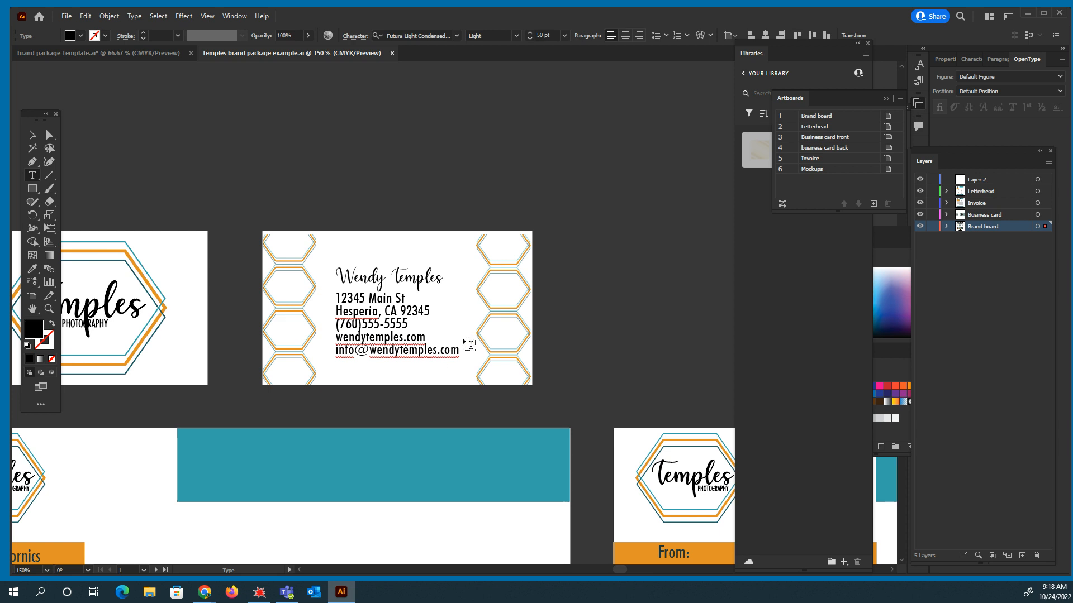
# Switch to the brand package template document and copy the coloured hexagon logo from the brand board
pyautogui.click(149, 54)
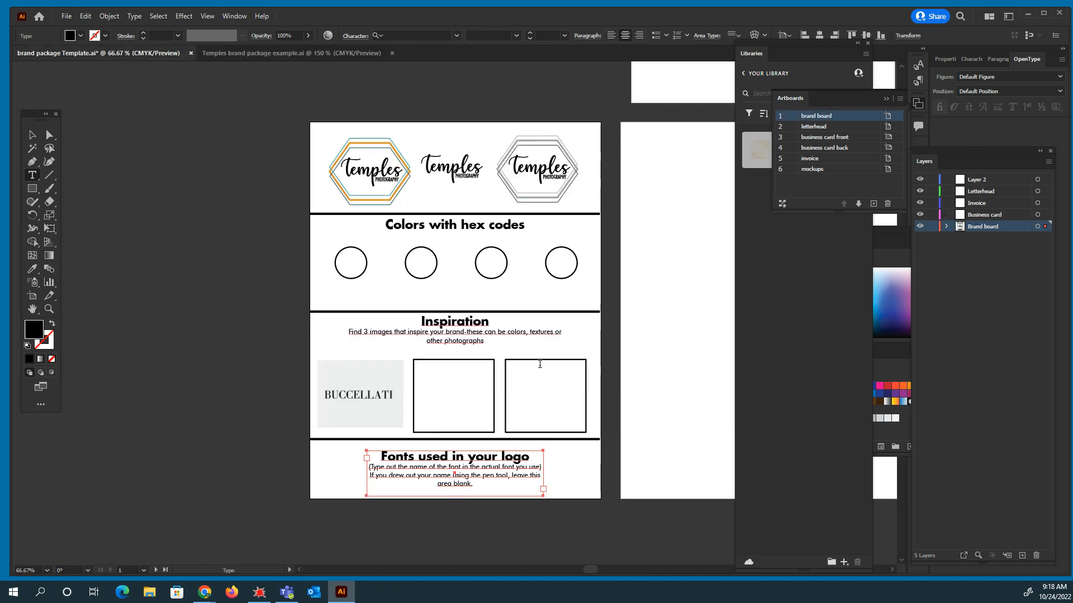
pyautogui.moveTo(653, 319); pyautogui.dragTo(297, 455)
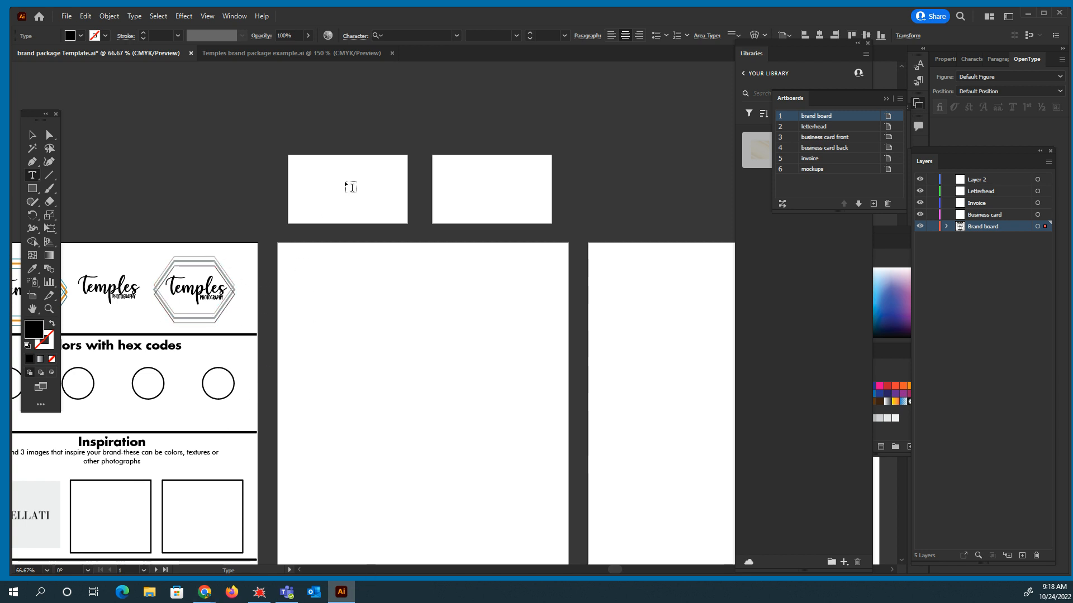
pyautogui.click(32, 135)
pyautogui.hscroll(-2, 84, 239)
pyautogui.scroll(-1, 84, 239)
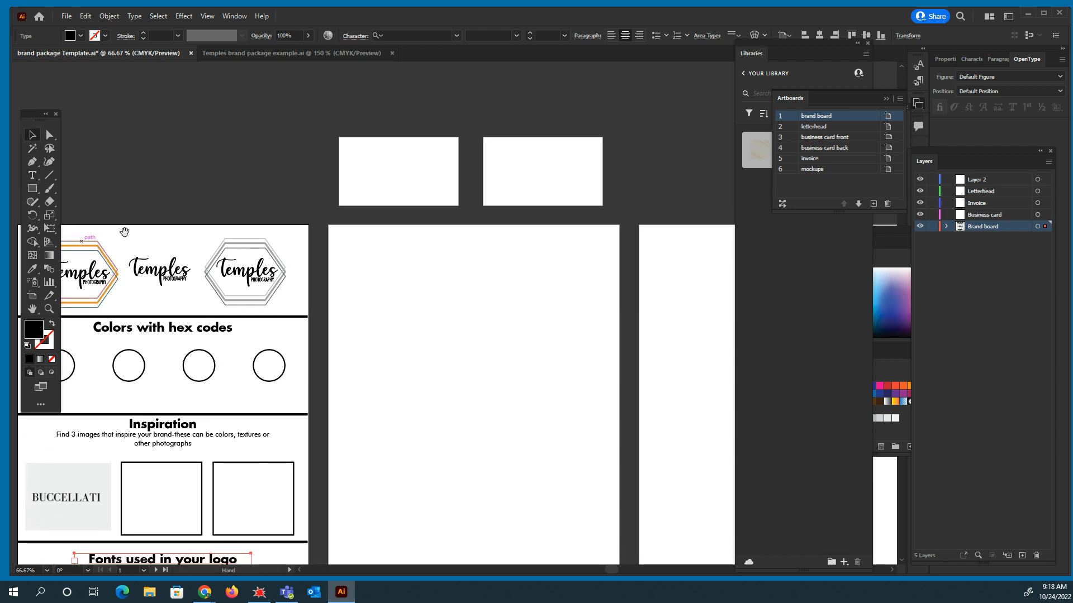
pyautogui.click(102, 300)
pyautogui.moveTo(82, 272)
pyautogui.mouseDown()
pyautogui.moveTo(91, 268)
pyautogui.moveTo(85, 278)
pyautogui.mouseUp()
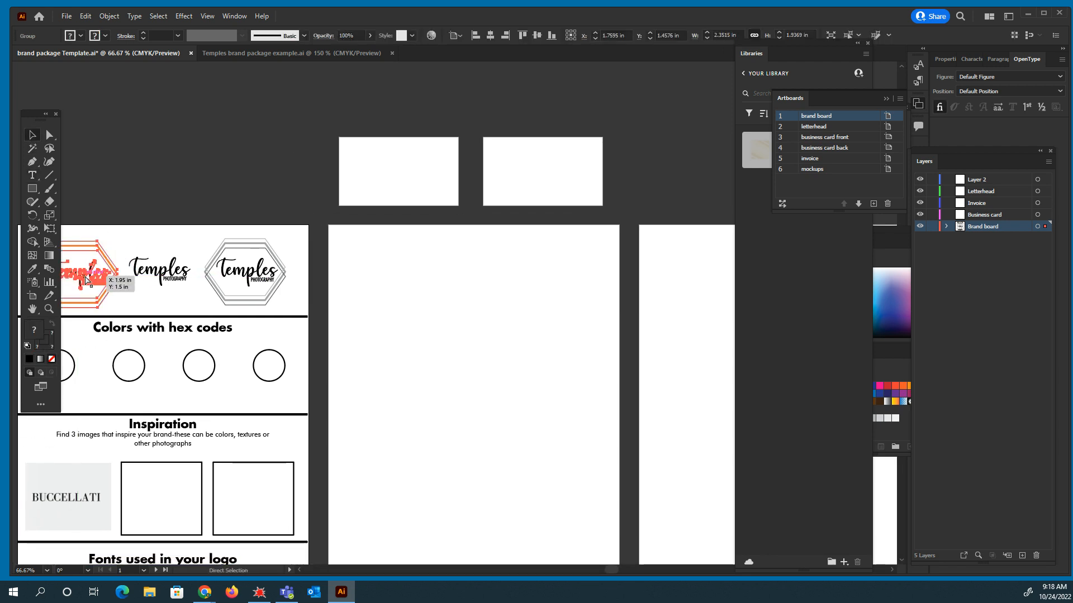
pyautogui.press('a')
pyautogui.hotkey('ctrl', 'c')
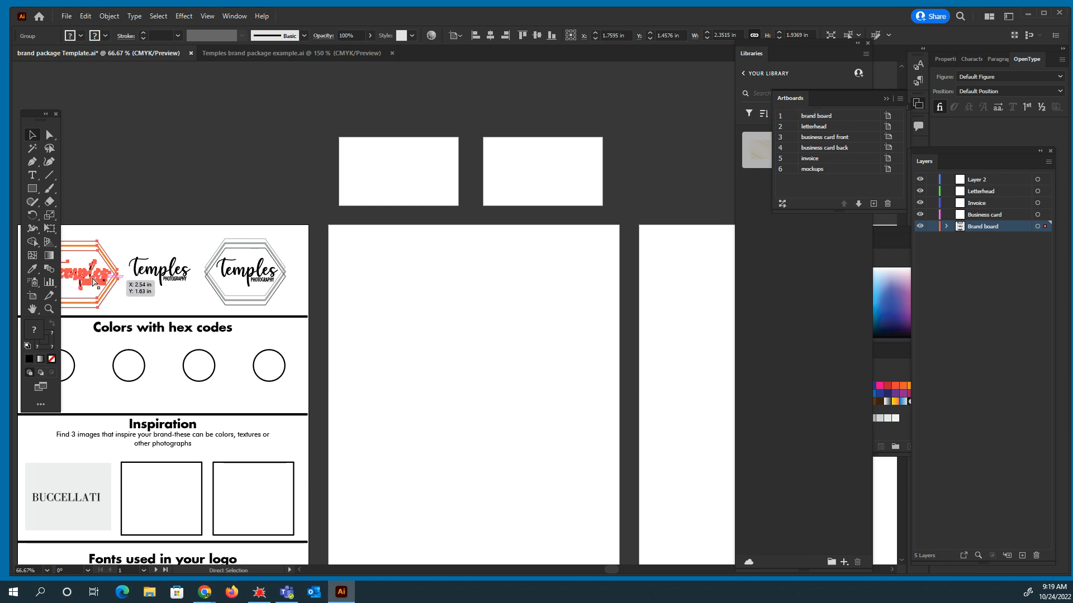
# Paste the copied logo and place it on the business card front artboard
pyautogui.click(414, 170)
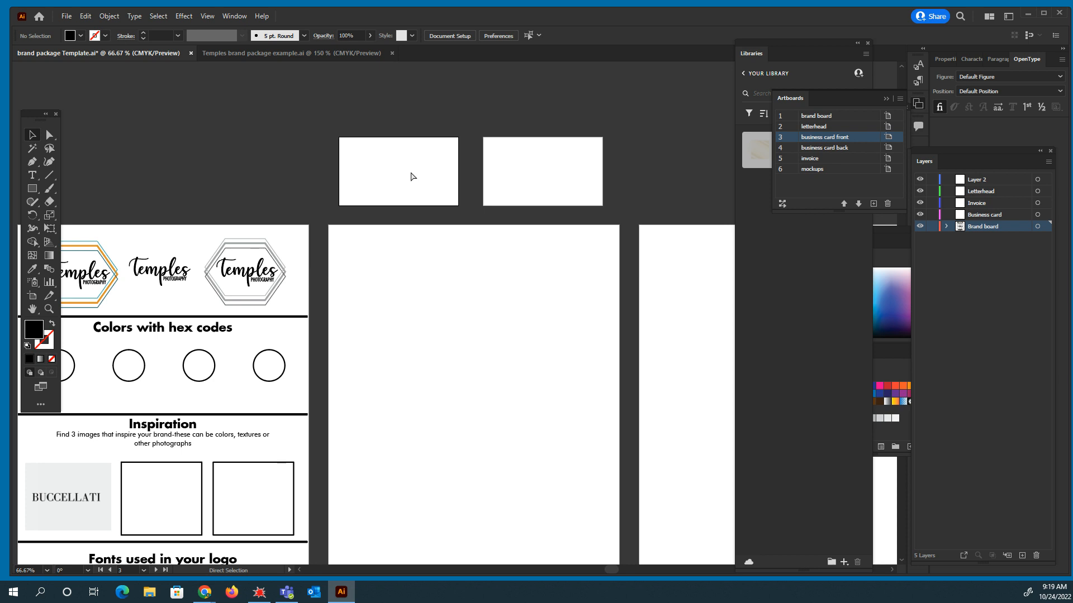
pyautogui.hotkey('ctrl', 'v')
pyautogui.moveTo(447, 290); pyautogui.dragTo(408, 179)
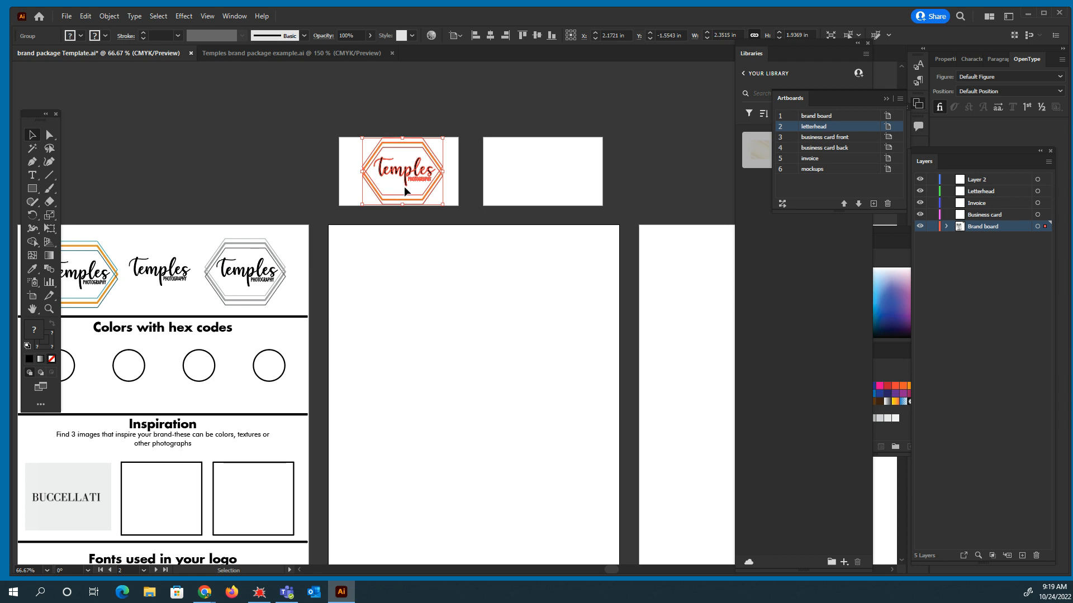
pyautogui.press('a')
pyautogui.hotkey('ctrl', '+')
pyautogui.hotkey('ctrl', '+')
pyautogui.hotkey('ctrl', '+')
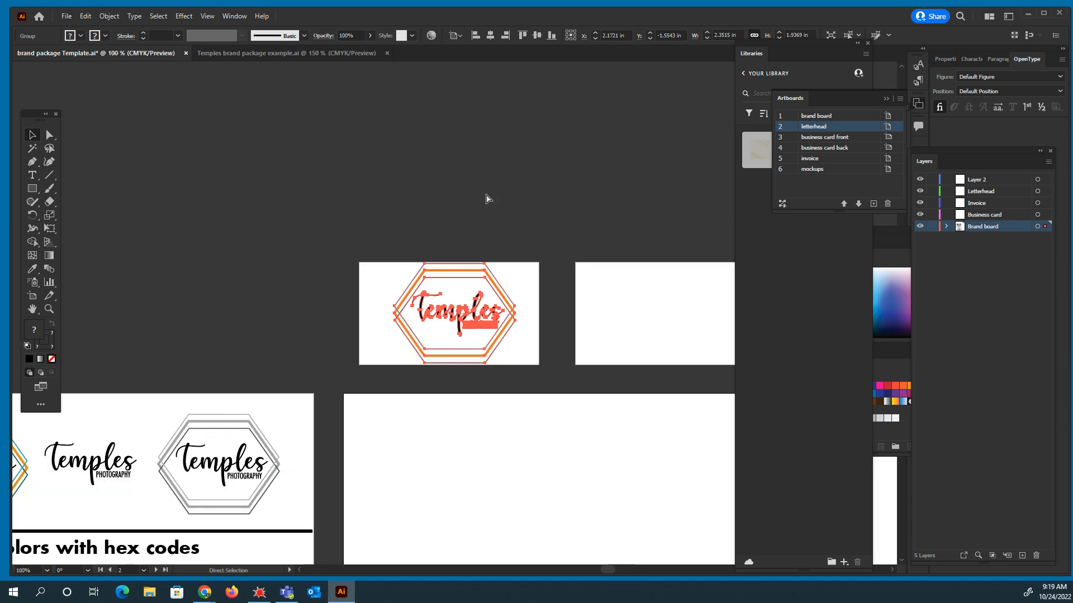
pyautogui.moveTo(387, 179); pyautogui.dragTo(576, 414)
# Try resizing the business card logo with Scale Strokes & Effects turned off in the Scale options
pyautogui.click(130, 18)
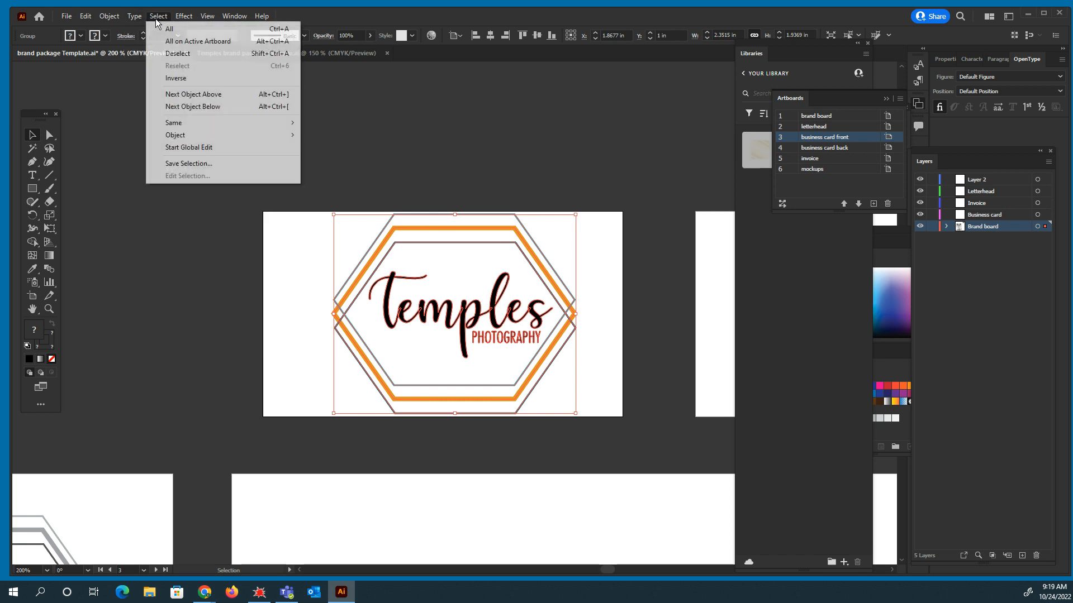
pyautogui.click(155, 18)
pyautogui.click(115, 17)
pyautogui.moveTo(129, 29)
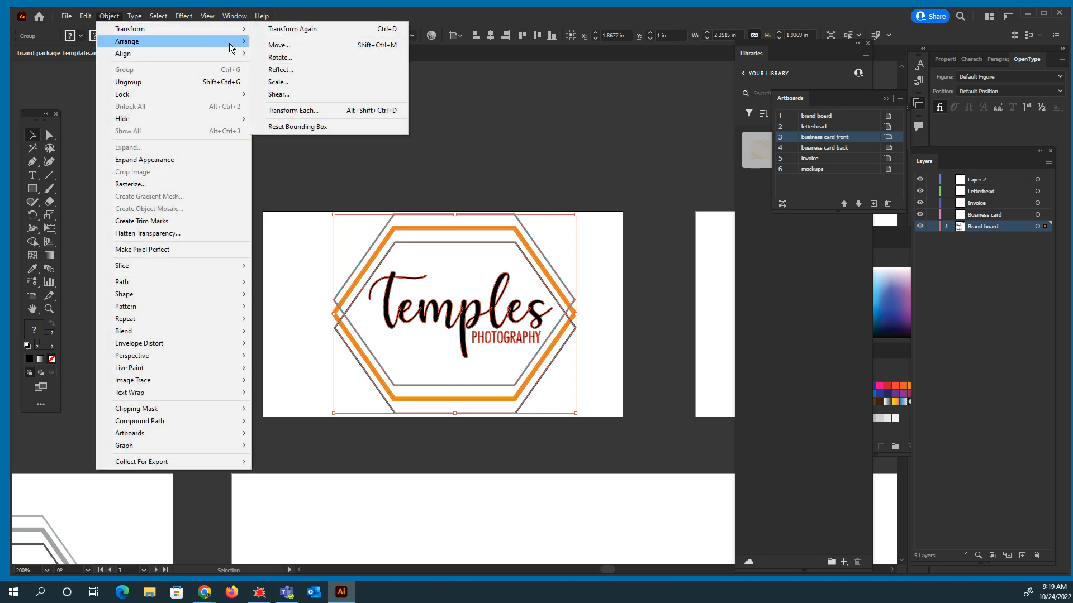
pyautogui.click(275, 85)
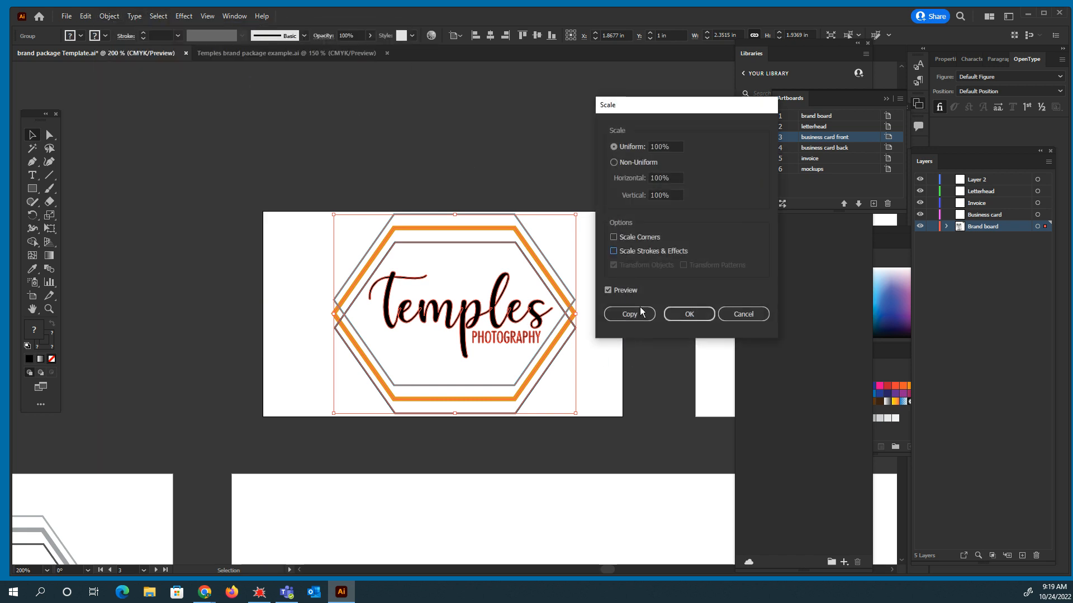
pyautogui.click(691, 315)
pyautogui.click(695, 319)
pyautogui.moveTo(585, 383); pyautogui.dragTo(395, 234)
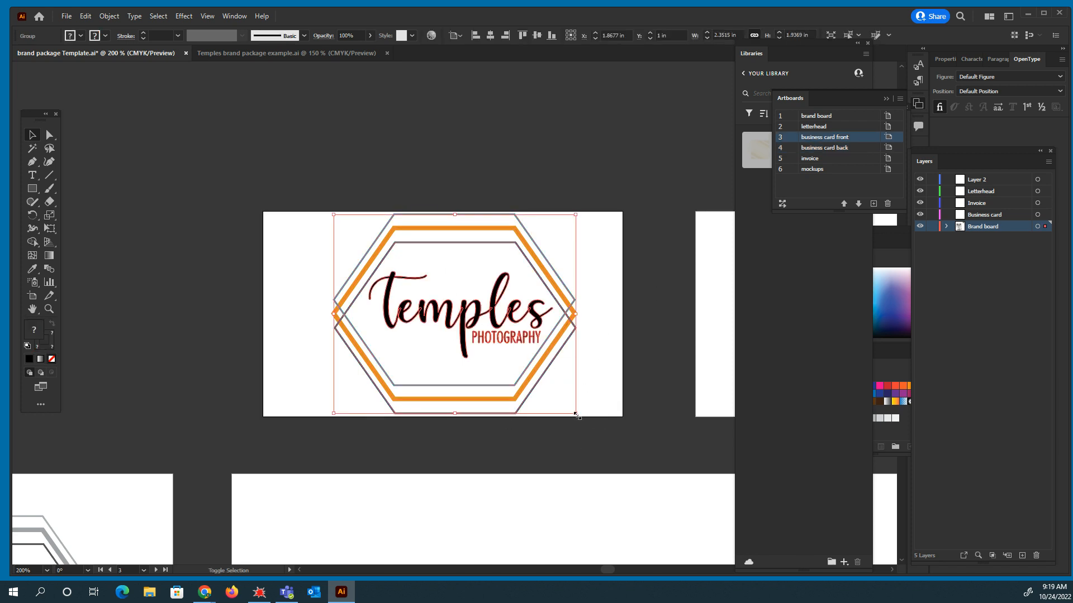
pyautogui.moveTo(576, 414); pyautogui.dragTo(576, 437)
pyautogui.click(361, 165)
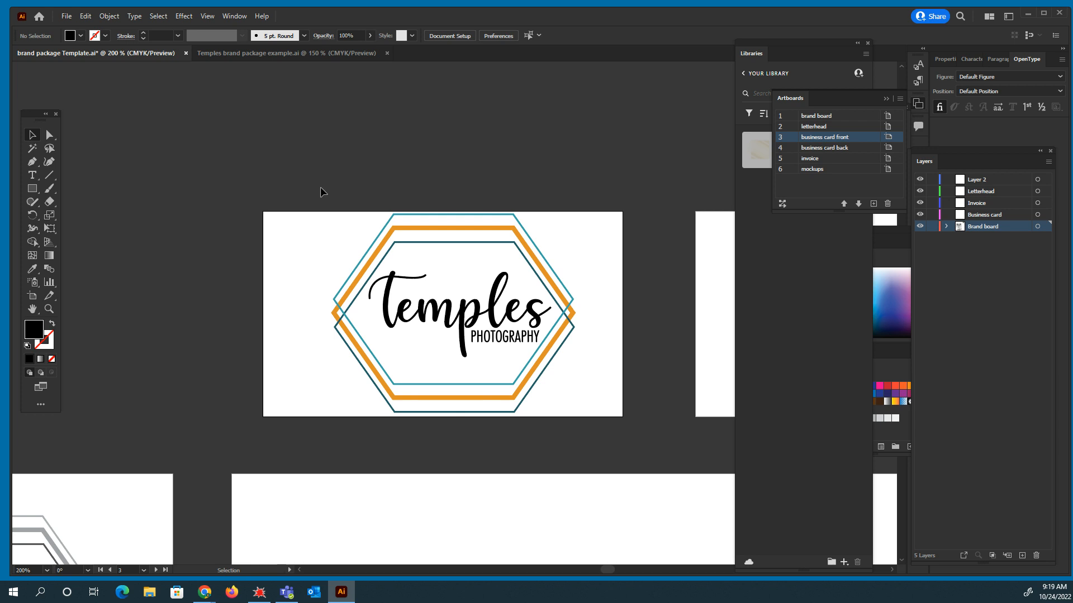
# Select the logo on the business card front and enable Scale Strokes & Effects in the Scale options
pyautogui.moveTo(323, 194); pyautogui.dragTo(534, 419)
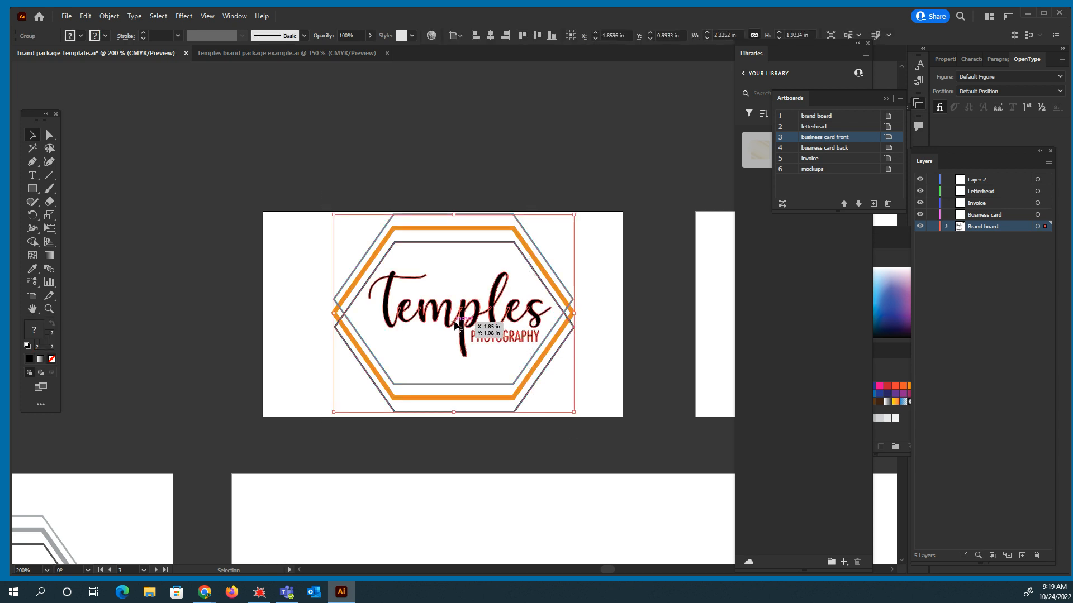
pyautogui.click(109, 16)
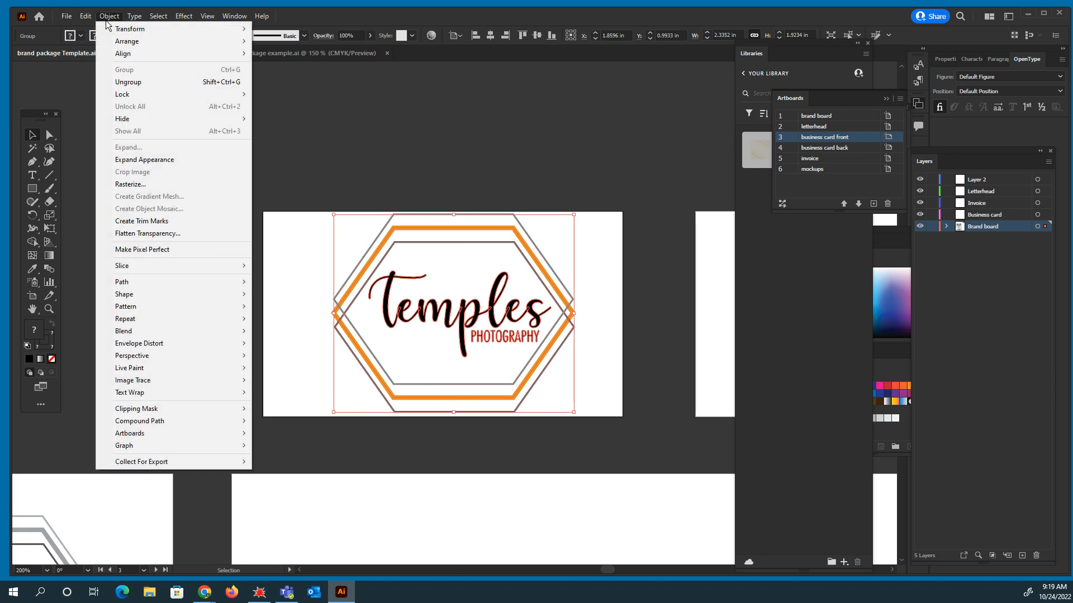
pyautogui.moveTo(113, 31)
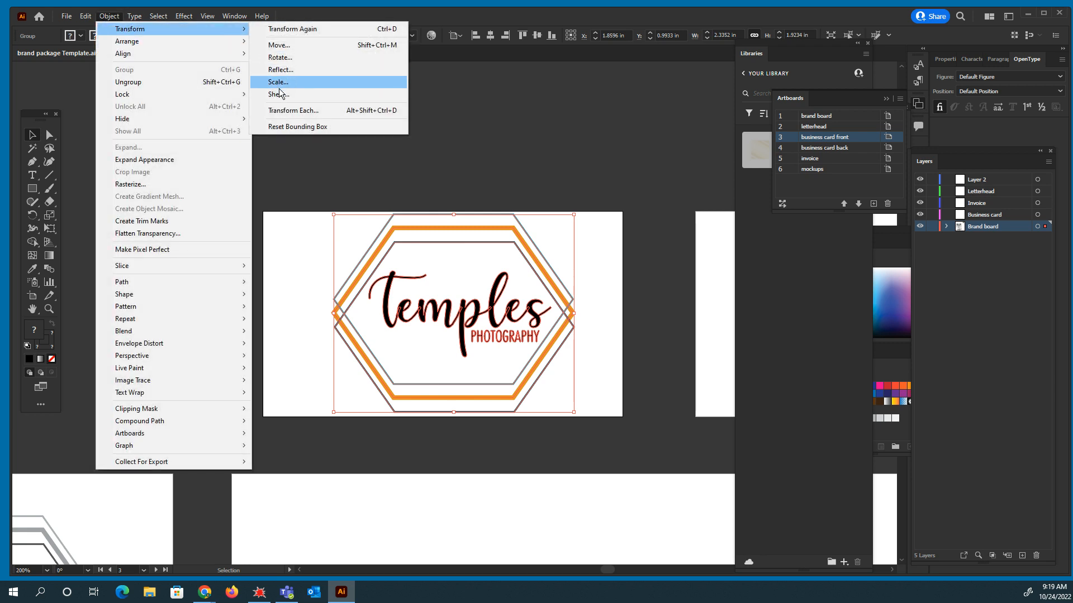
pyautogui.click(278, 82)
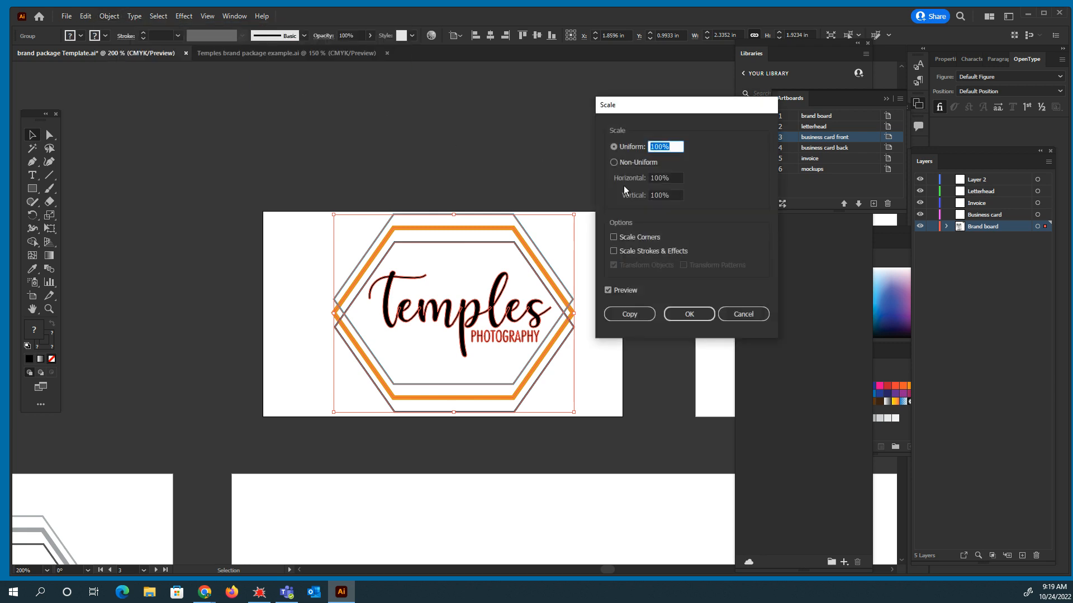
pyautogui.click(614, 252)
pyautogui.click(685, 316)
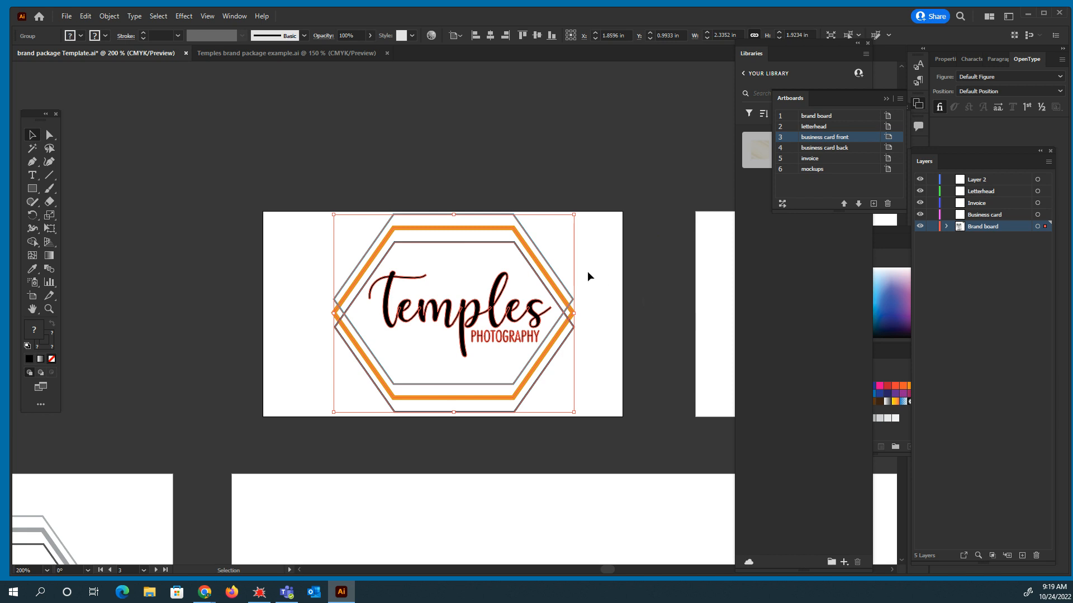
# Scale the business card logo down proportionally to about 1.76 by 1.45 inches
pyautogui.moveTo(576, 414); pyautogui.dragTo(453, 317)
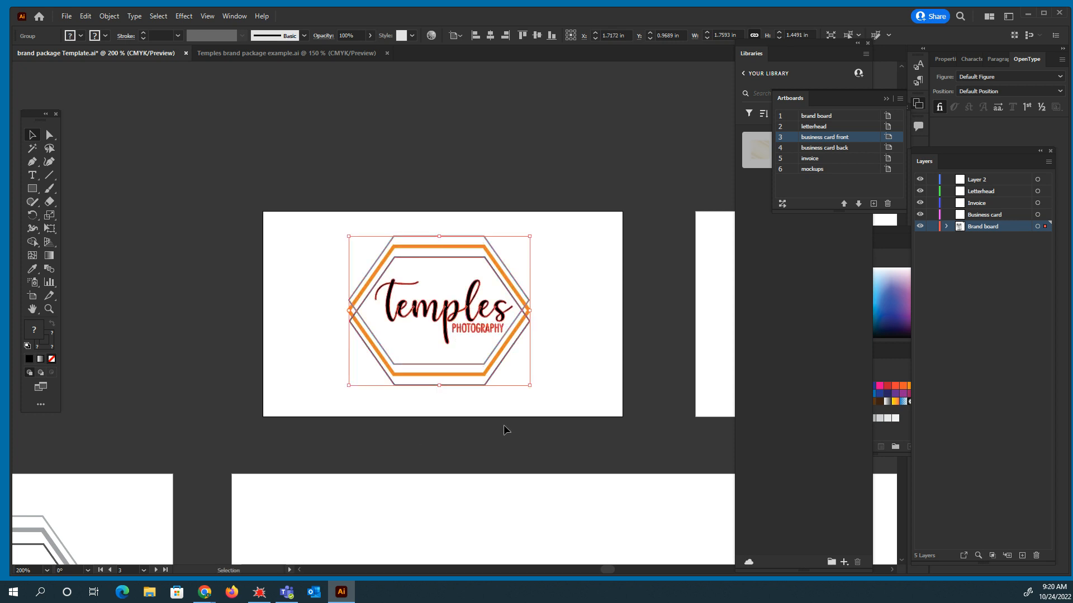
pyautogui.click(577, 362)
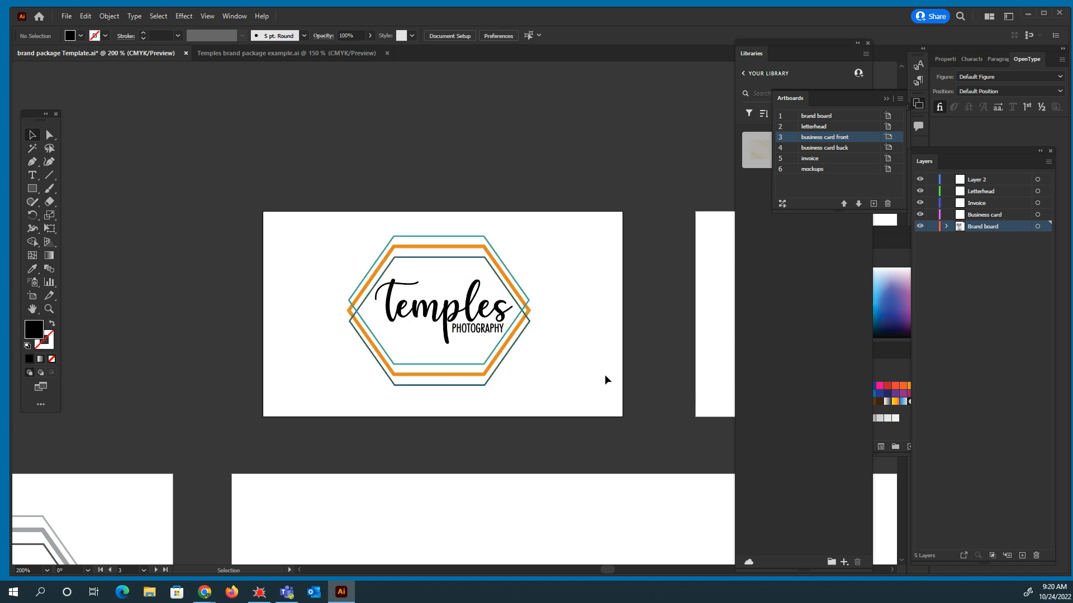
pyautogui.click(476, 365)
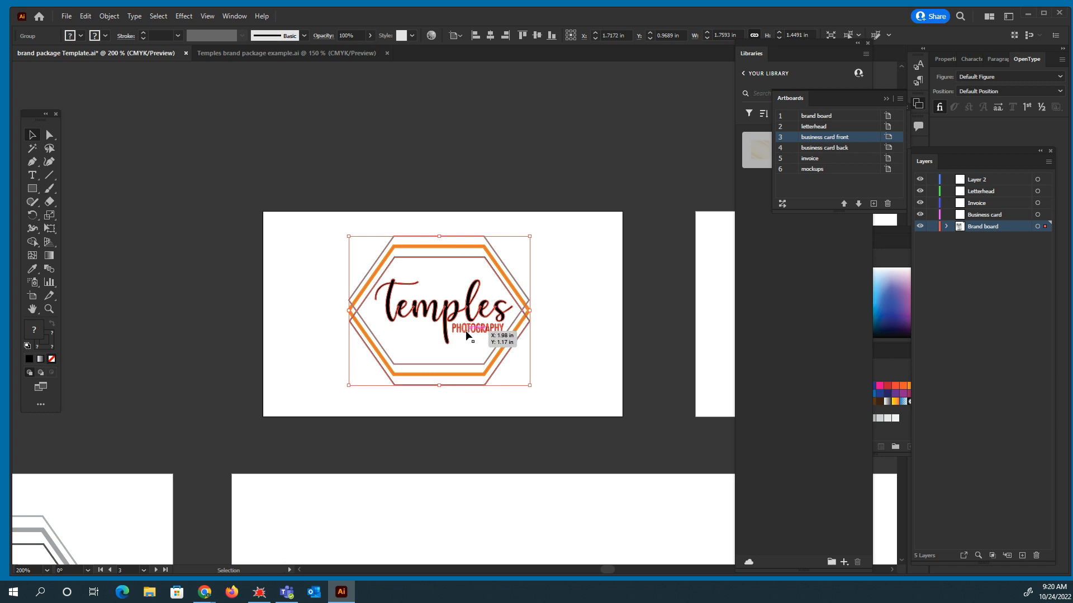
pyautogui.click(574, 348)
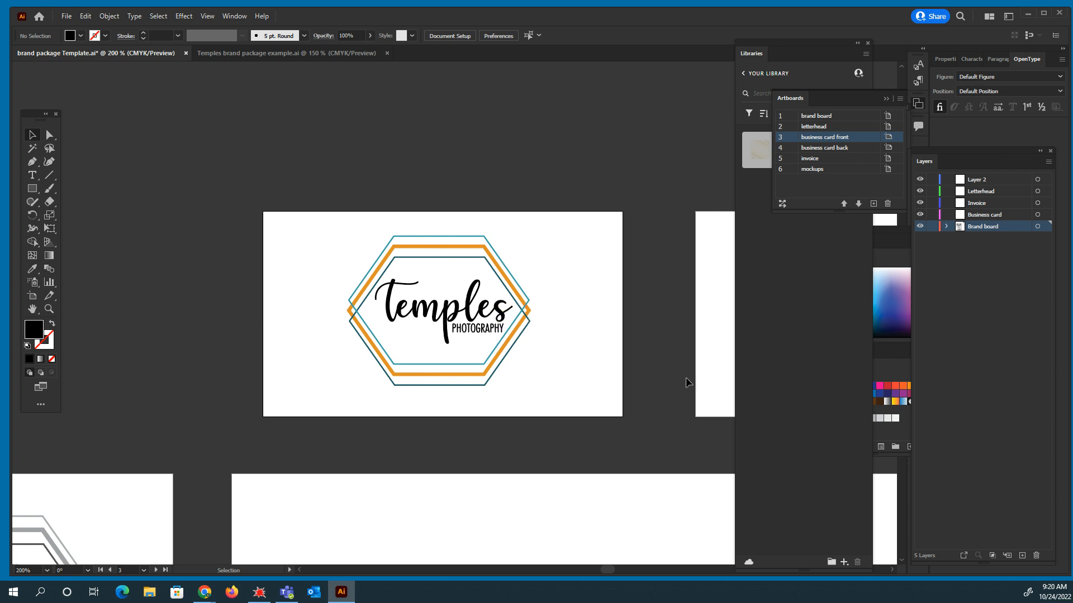
# Draw a black-filled 3.5 by 2 inch rectangle covering the whole business card front artboard
pyautogui.click(32, 189)
pyautogui.moveTo(32, 191); pyautogui.dragTo(66, 189)
pyautogui.moveTo(262, 211); pyautogui.dragTo(623, 418)
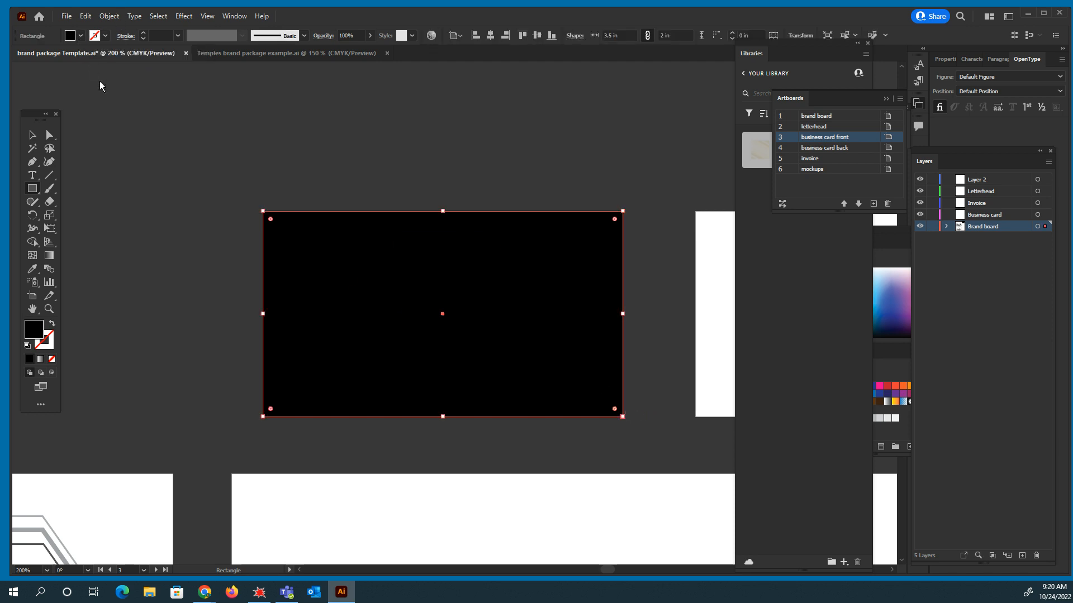
pyautogui.press('space')
pyautogui.moveTo(174, 247); pyautogui.dragTo(259, 96)
pyautogui.press('space')
pyautogui.moveTo(92, 249); pyautogui.dragTo(0, 324)
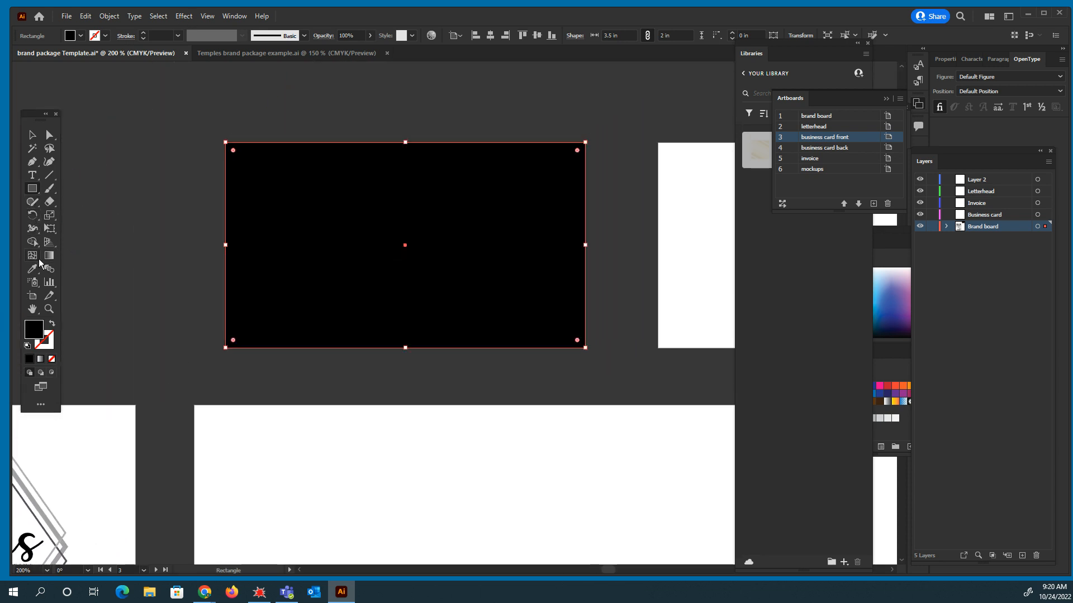
pyautogui.press('space')
pyautogui.moveTo(64, 424); pyautogui.dragTo(196, 426)
pyautogui.click(41, 387)
pyautogui.click(66, 386)
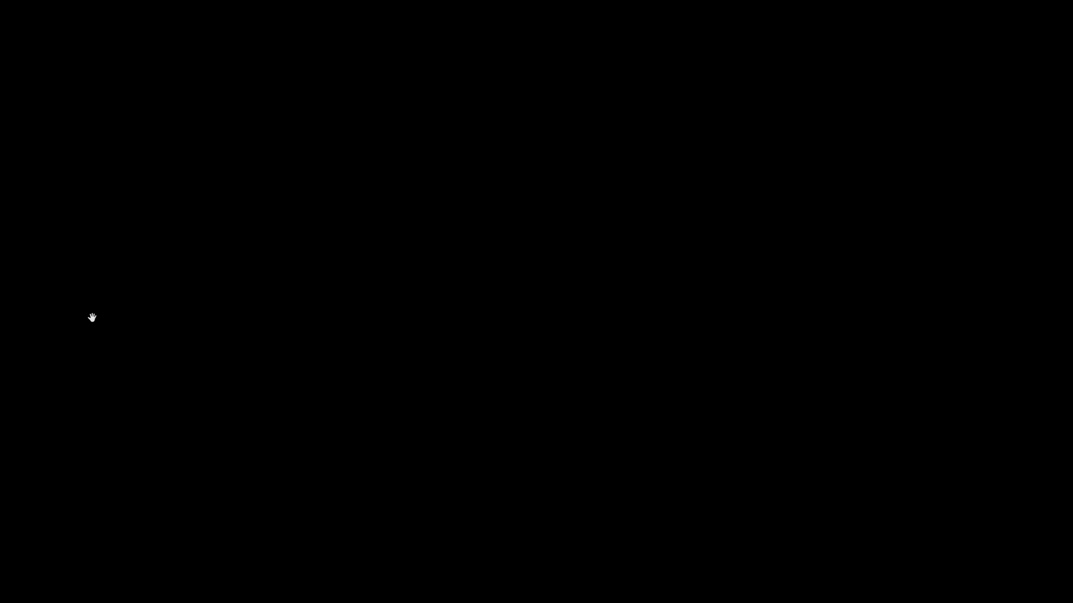
pyautogui.press('Escape')
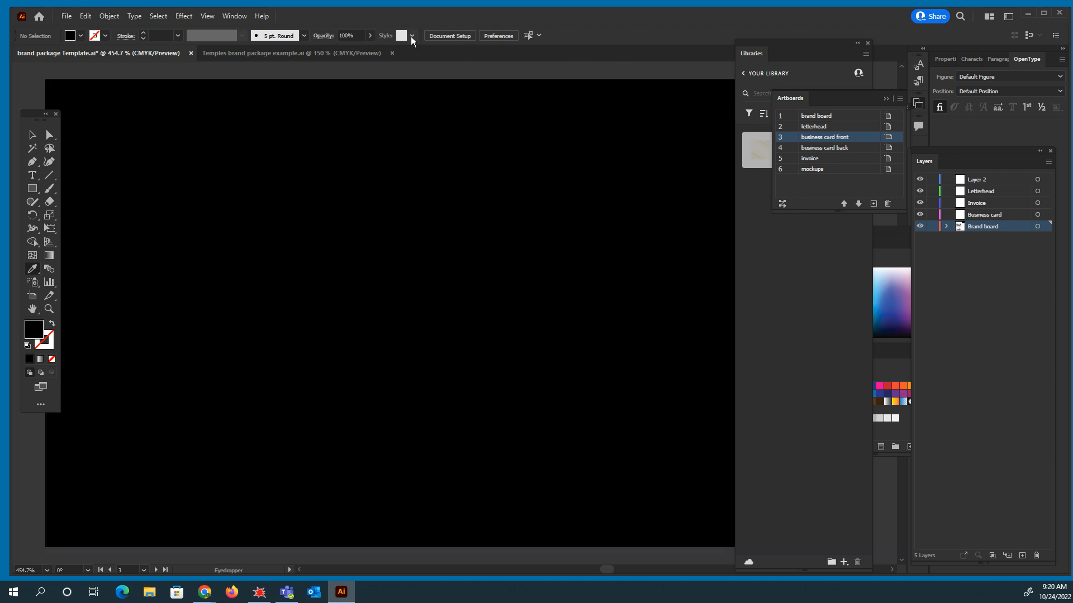
# Hide the Advanced toolbar and show it again
pyautogui.click(238, 16)
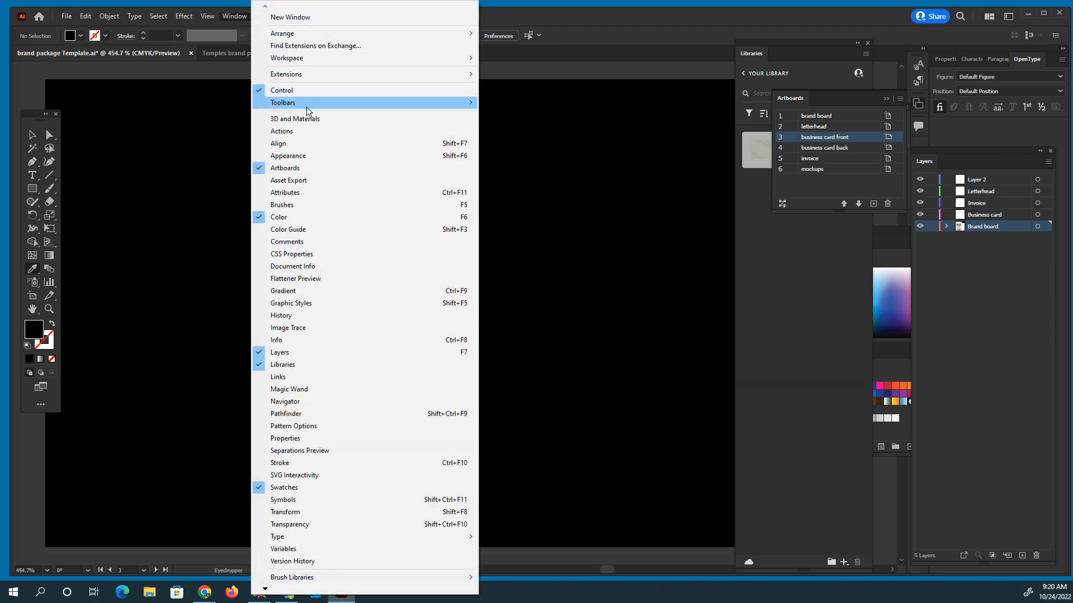
pyautogui.moveTo(306, 104)
pyautogui.click(505, 104)
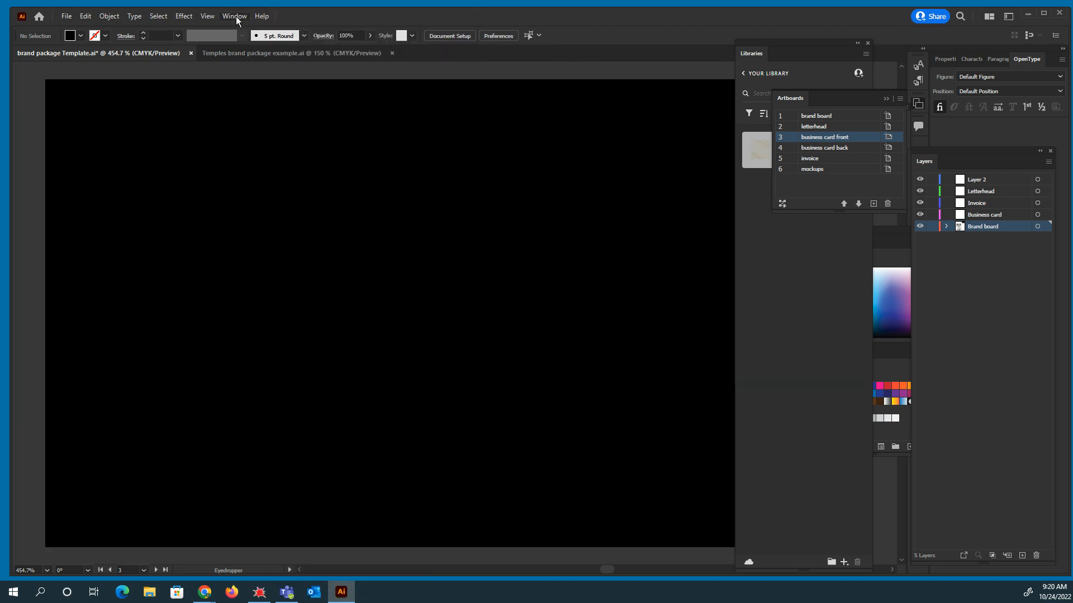
pyautogui.click(235, 15)
pyautogui.moveTo(330, 104)
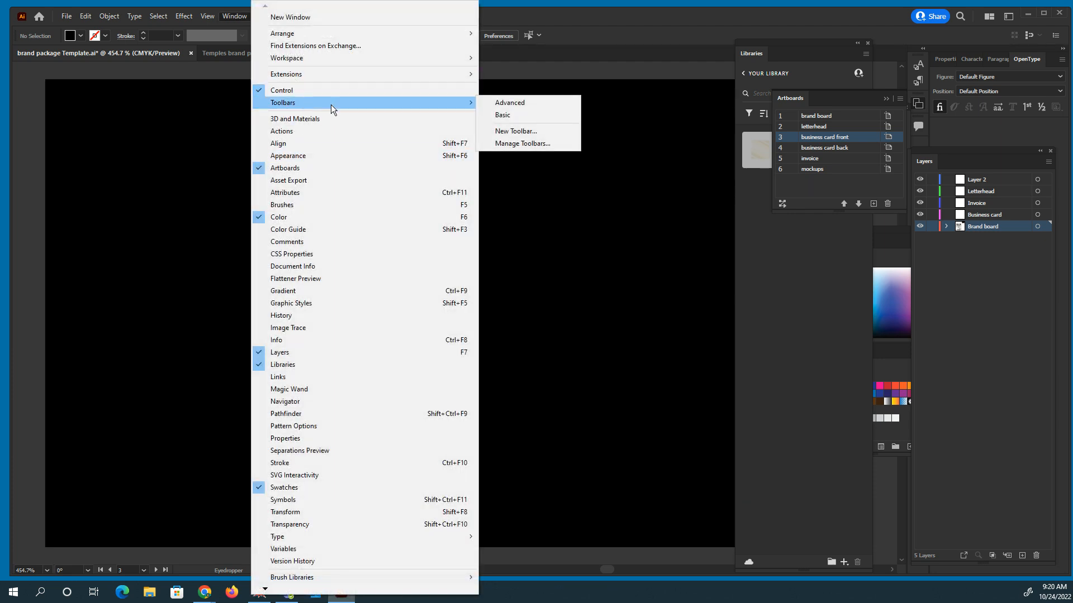
pyautogui.click(504, 104)
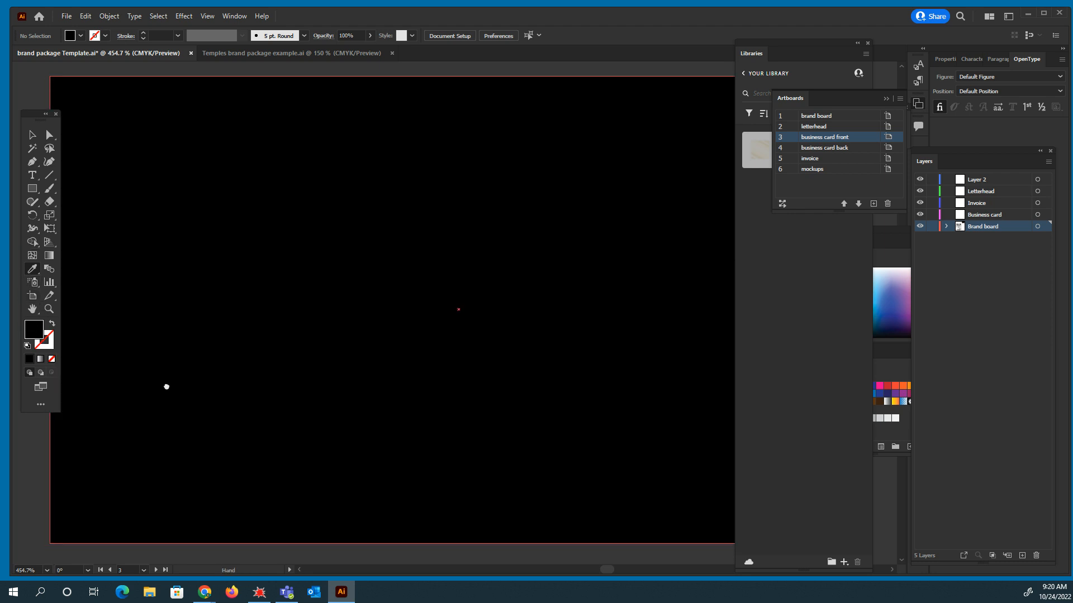
# Sample the orange hexagon outline of the brand board's coloured logo with the Eyedropper
pyautogui.moveTo(167, 386); pyautogui.dragTo(407, 127)
pyautogui.moveTo(167, 451); pyautogui.dragTo(556, 290)
pyautogui.moveTo(228, 528); pyautogui.dragTo(565, 269)
pyautogui.moveTo(228, 419); pyautogui.dragTo(592, 363)
pyautogui.moveTo(160, 318); pyautogui.dragTo(591, 318)
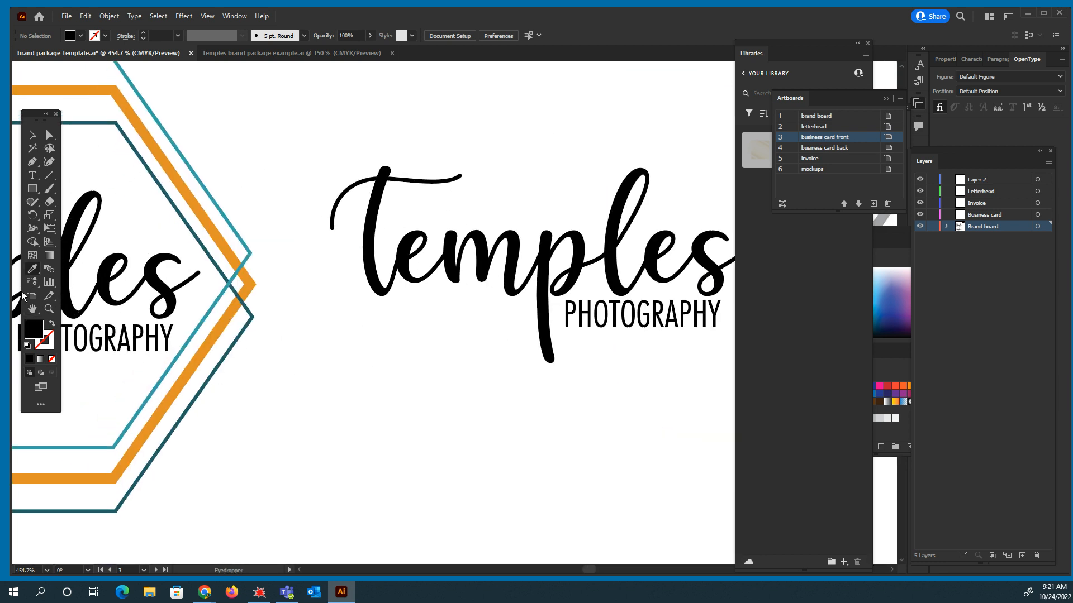
pyautogui.click(222, 326)
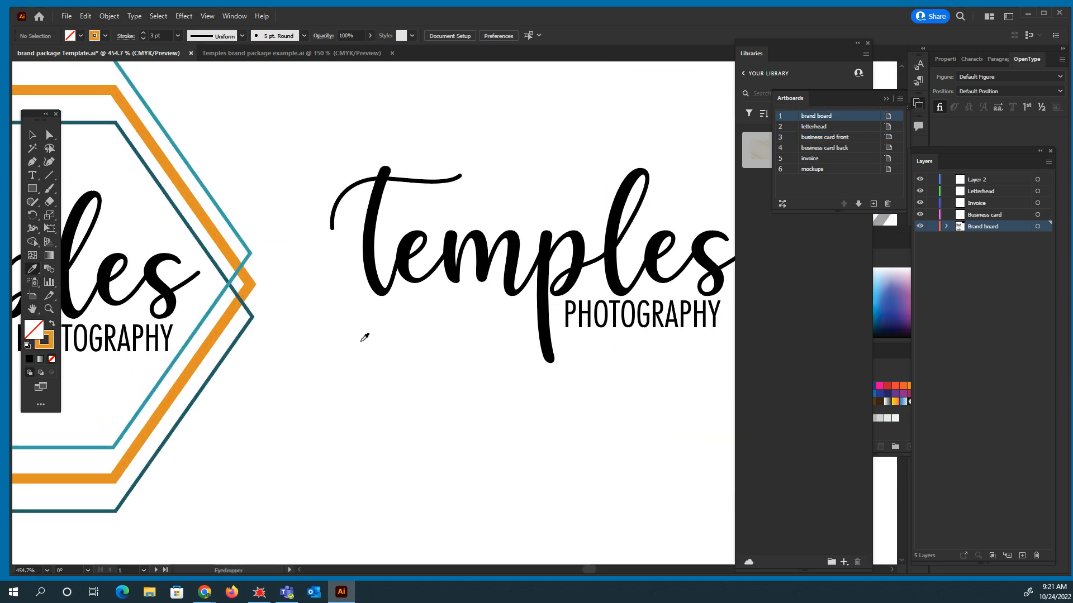
# Copy the hex code E09026 from the sampled orange stroke colour
pyautogui.moveTo(581, 246)
pyautogui.mouseDown()
pyautogui.moveTo(165, 453)
pyautogui.moveTo(158, 472)
pyautogui.mouseUp()
pyautogui.moveTo(537, 325); pyautogui.dragTo(34, 352)
pyautogui.moveTo(404, 255); pyautogui.dragTo(107, 554)
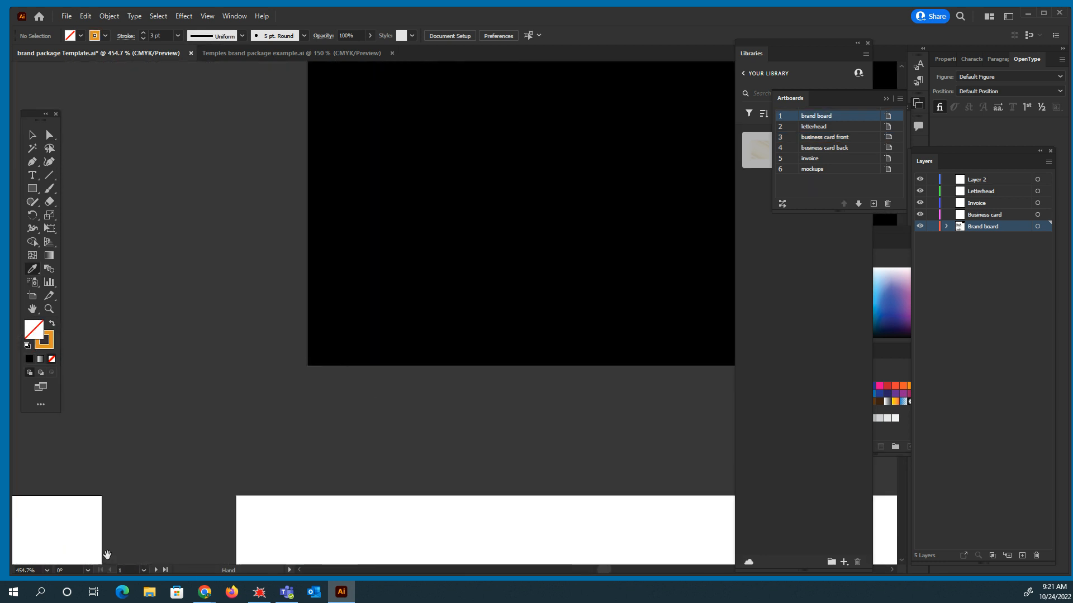
pyautogui.moveTo(643, 360); pyautogui.dragTo(314, 567)
pyautogui.hotkey('ctrl', '-')
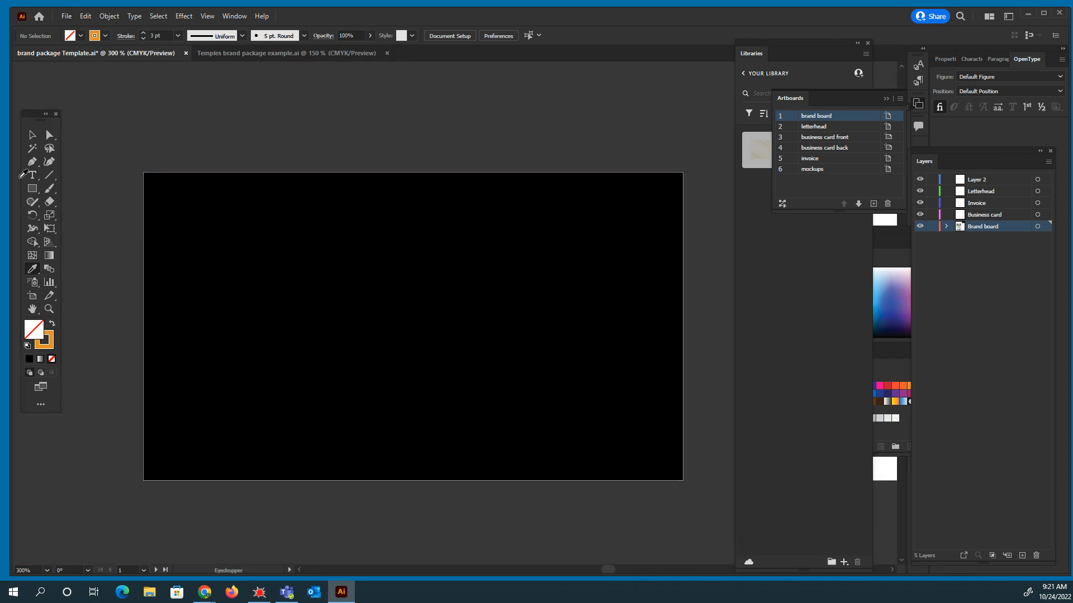
pyautogui.click(32, 136)
pyautogui.doubleClick(48, 347)
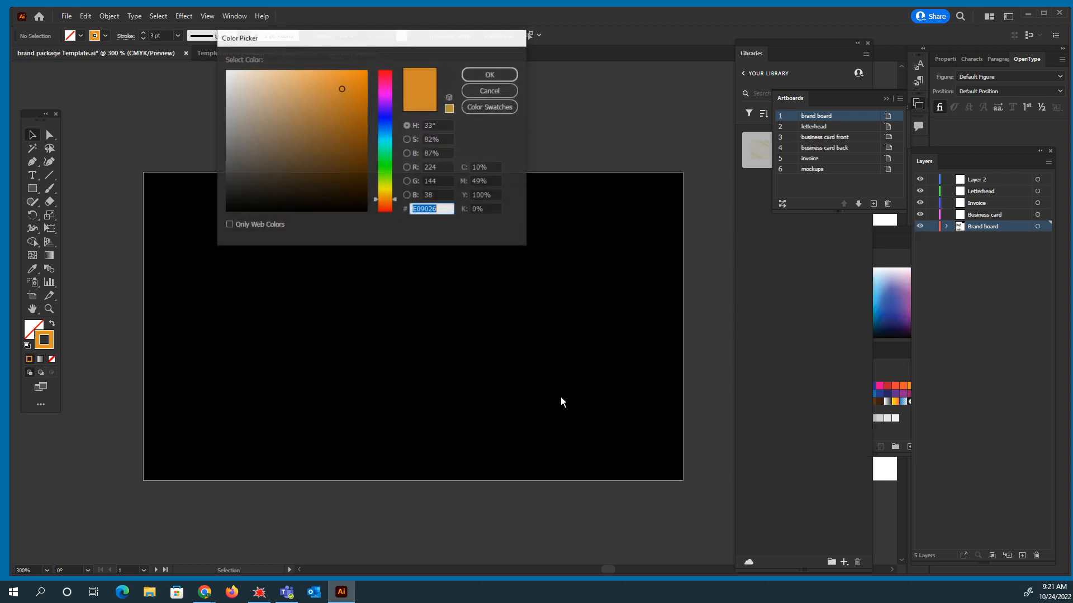
pyautogui.click(517, 76)
# Set the fill of the black rectangle on the business card front to hex E09026
pyautogui.click(282, 363)
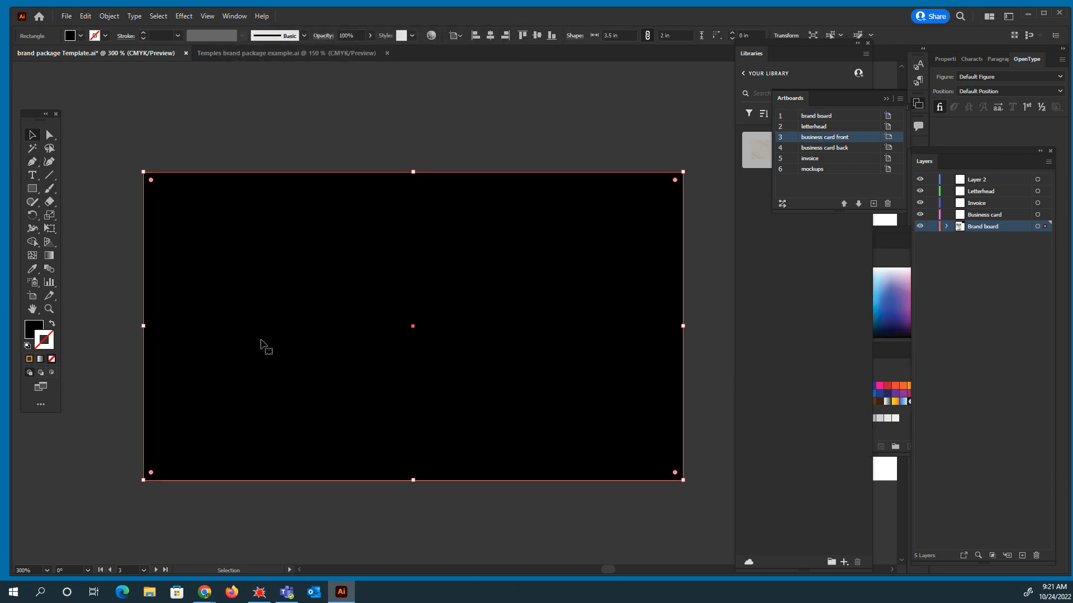
pyautogui.doubleClick(34, 329)
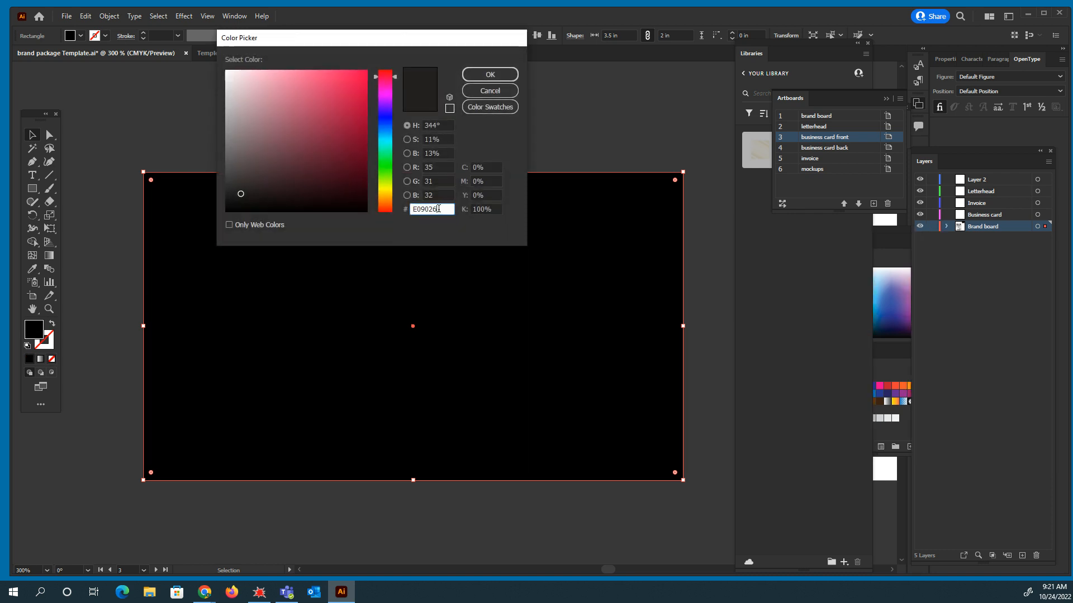
pyautogui.click(502, 78)
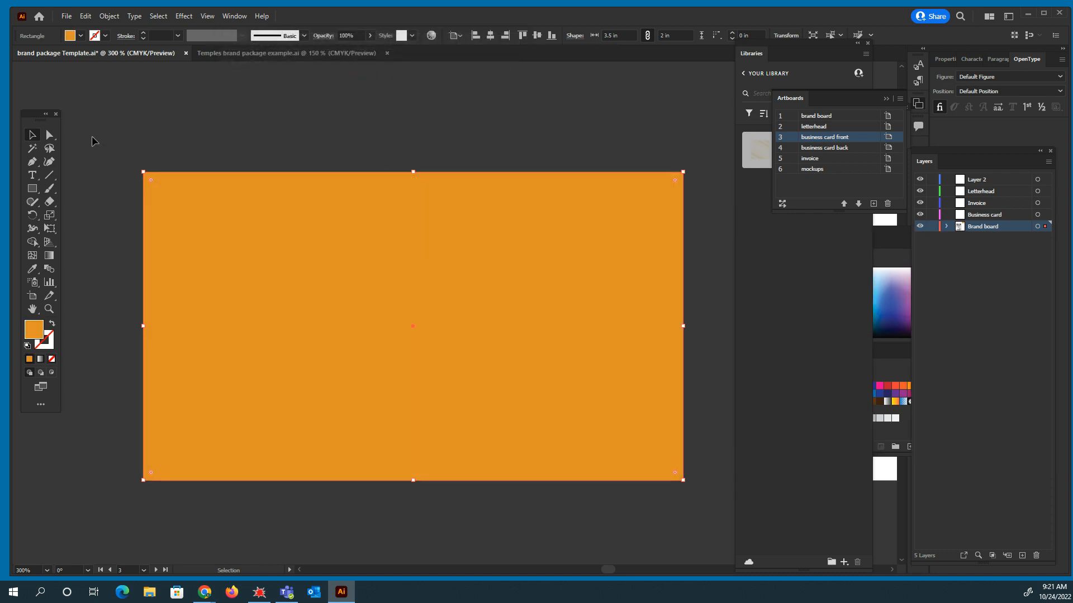
# Send the orange business card rectangle to the back, behind the hexagon logo
pyautogui.rightClick(391, 320)
pyautogui.moveTo(448, 263)
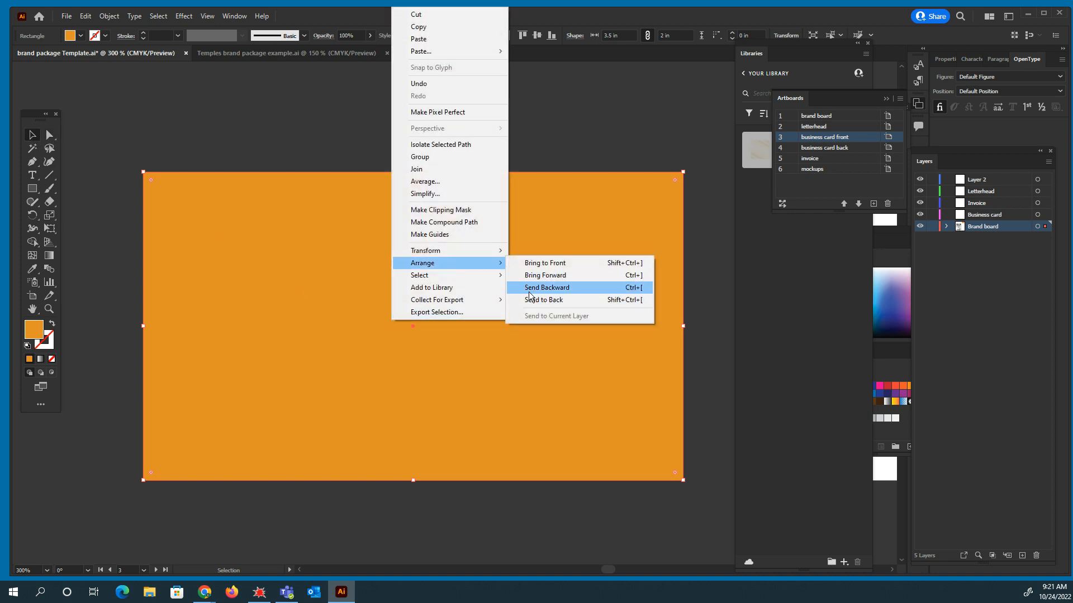
pyautogui.click(533, 300)
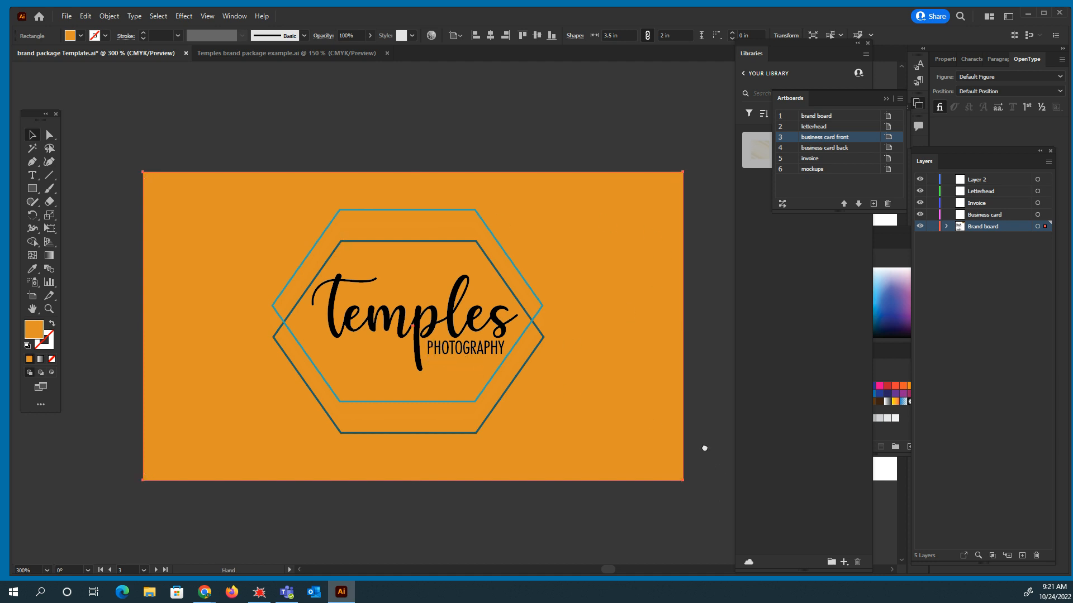
# In Temples brand package example.ai, nudge the business card front logo and centre it horizontally and vertically on its artboard
pyautogui.hotkey('ctrl', '-')
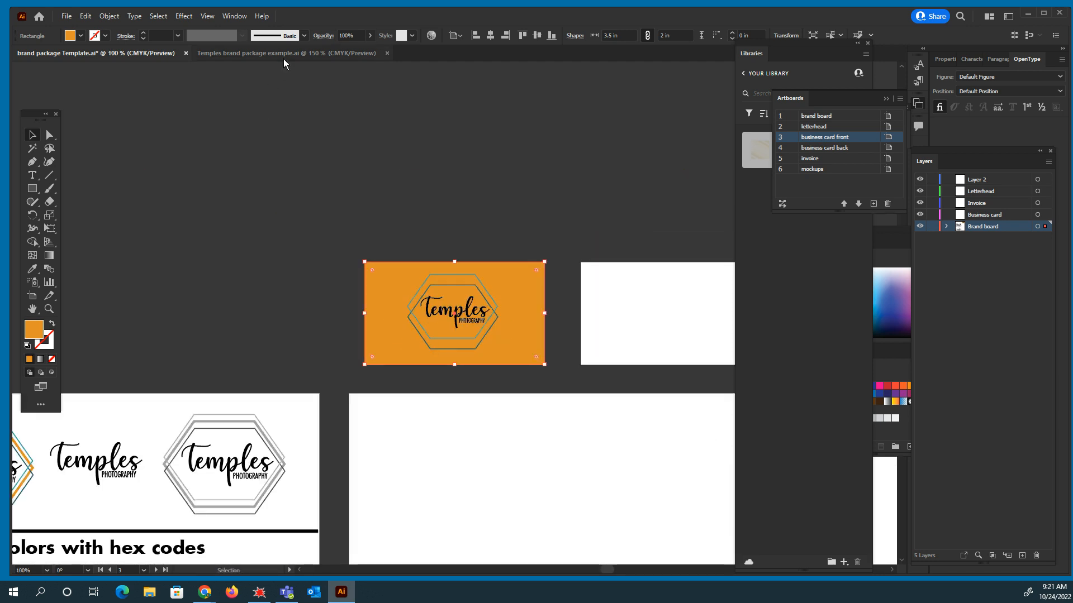
pyautogui.click(284, 58)
pyautogui.moveTo(184, 288); pyautogui.dragTo(377, 241)
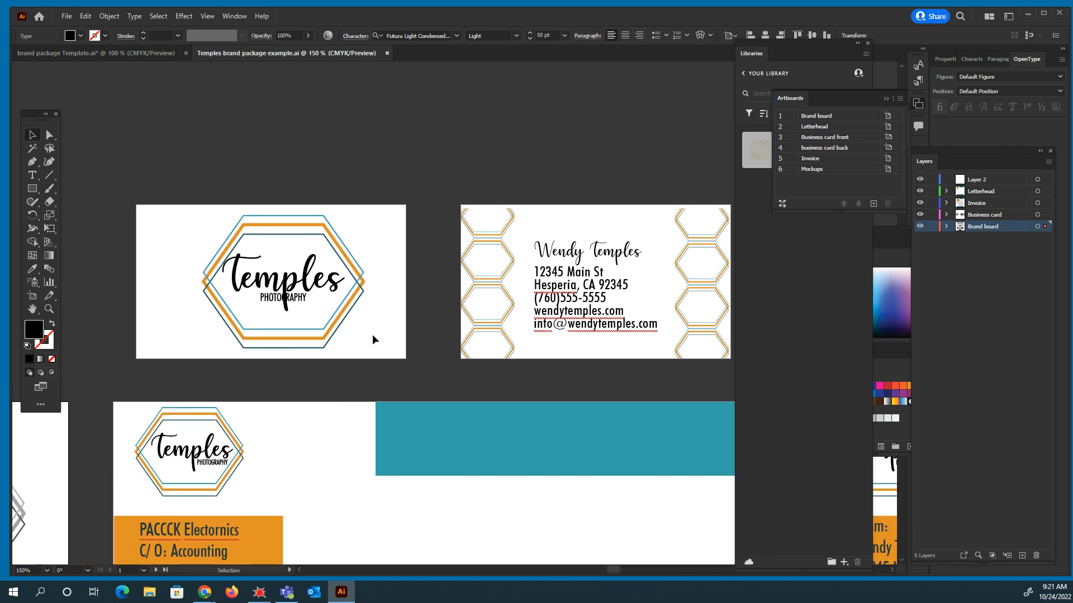
pyautogui.click(331, 327)
pyautogui.moveTo(329, 329); pyautogui.dragTo(316, 330)
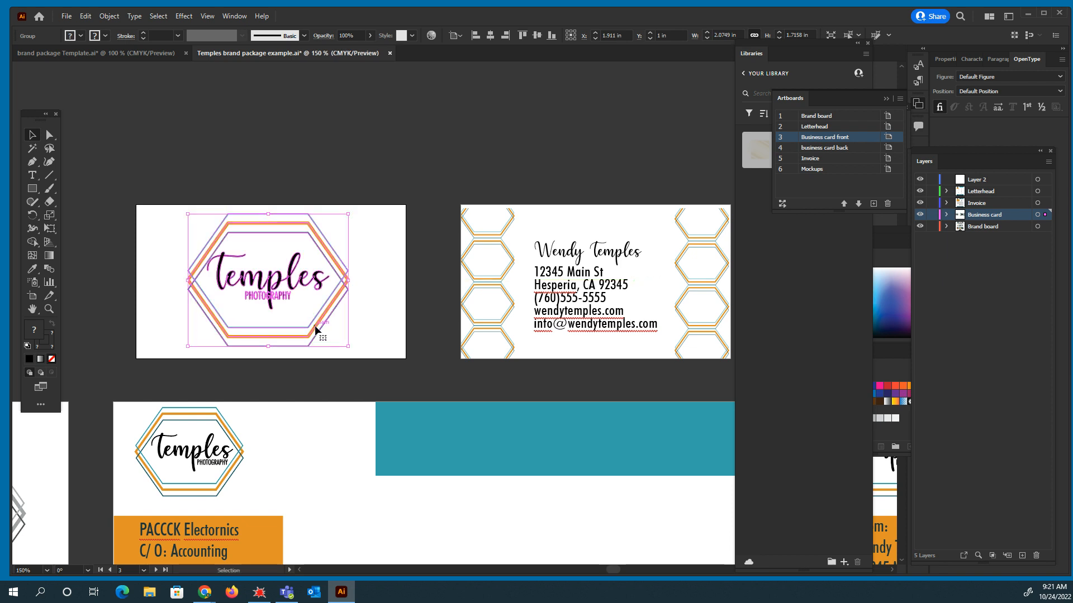
pyautogui.click(489, 35)
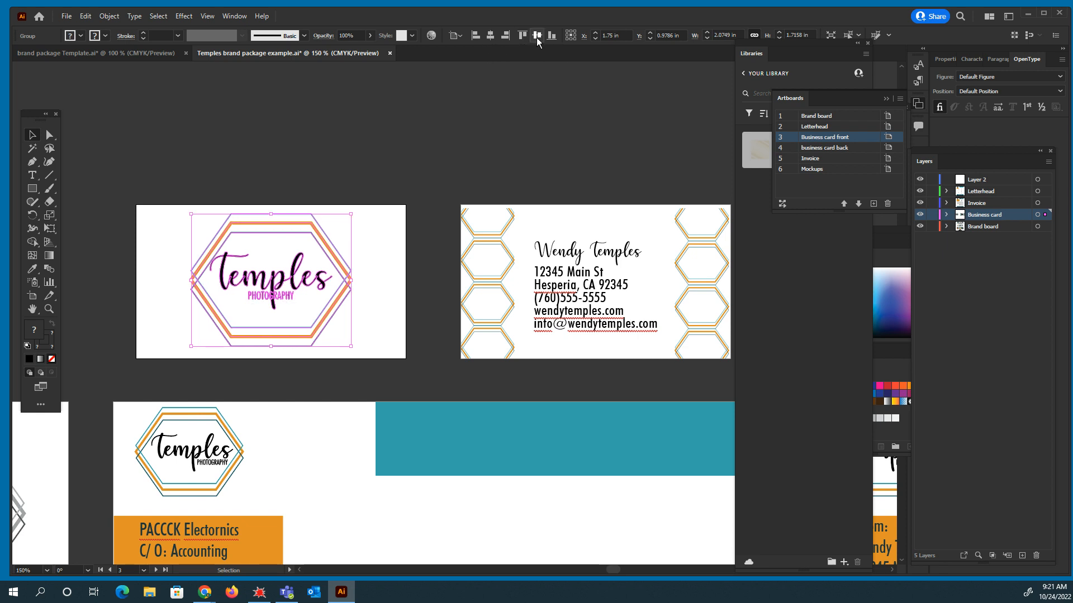
pyautogui.click(537, 38)
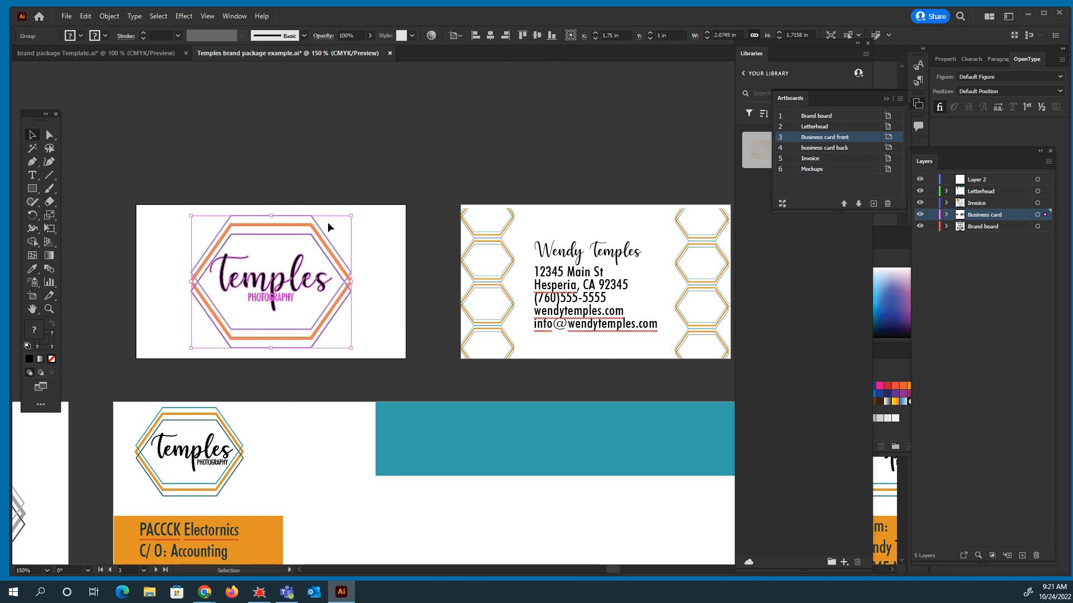
pyautogui.click(405, 343)
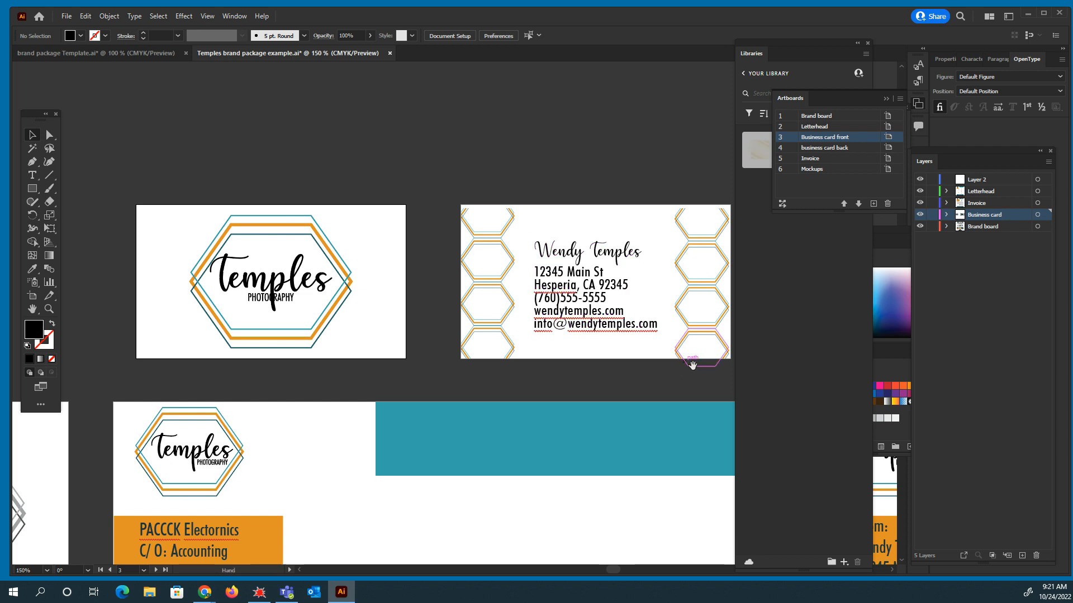
pyautogui.hscroll(3, 609, 364)
pyautogui.scroll(-1, 462, 229)
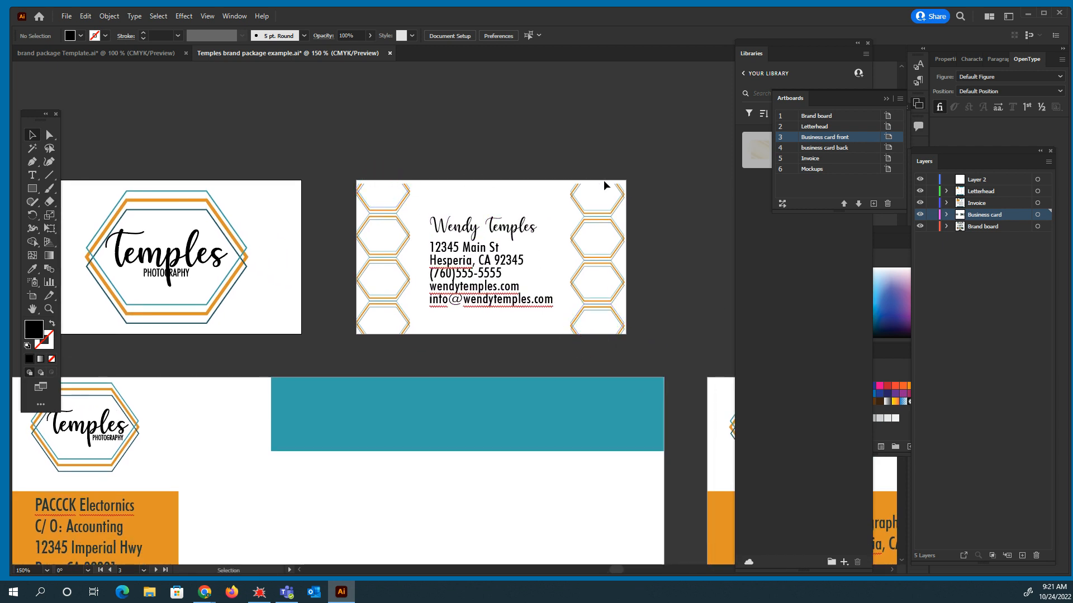